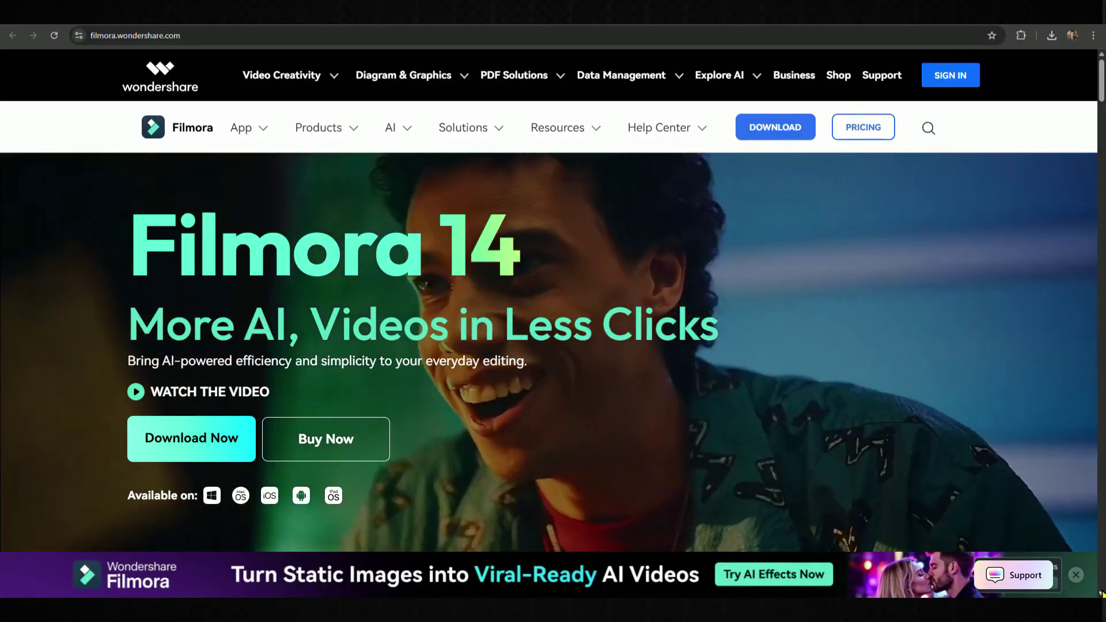
scroll(553, 345, down, 5)
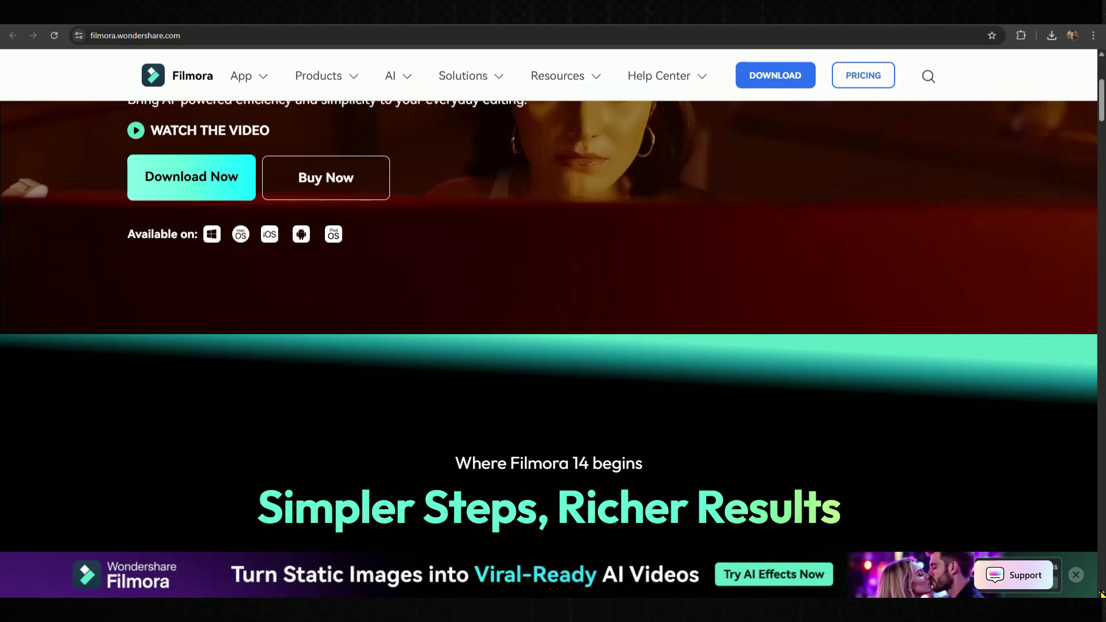
scroll(553, 346, down, 5)
scroll(553, 346, down, 2)
scroll(553, 345, down, 4)
scroll(553, 346, down, 4)
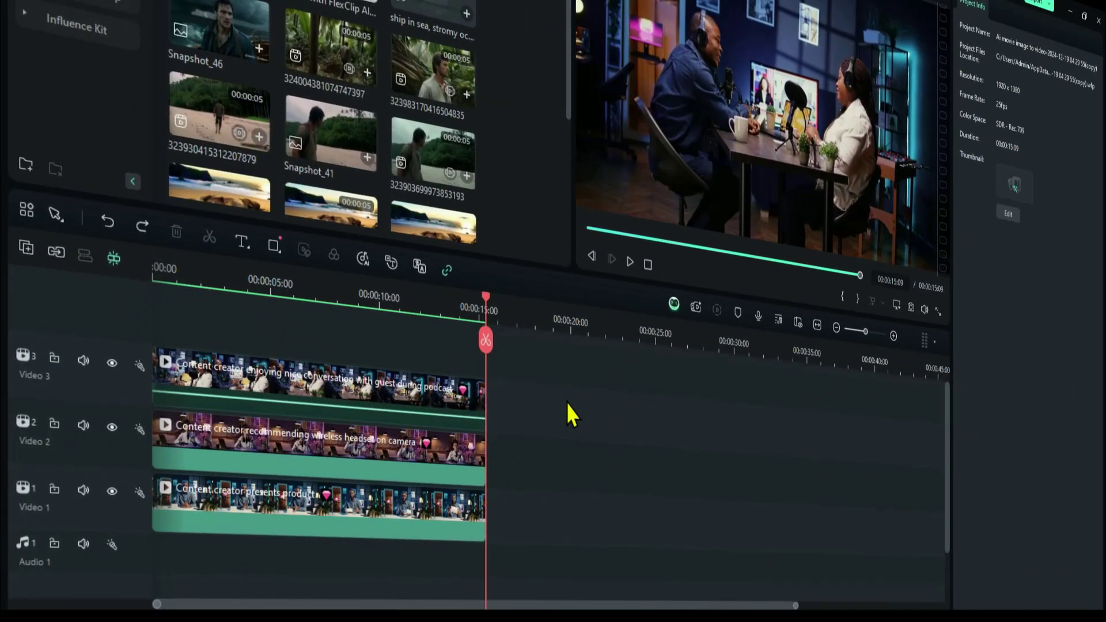
Step: Create Multi-Camera Clip 1 from the three stacked podcast clips, synced by First Marker
drag(566, 403, 381, 550)
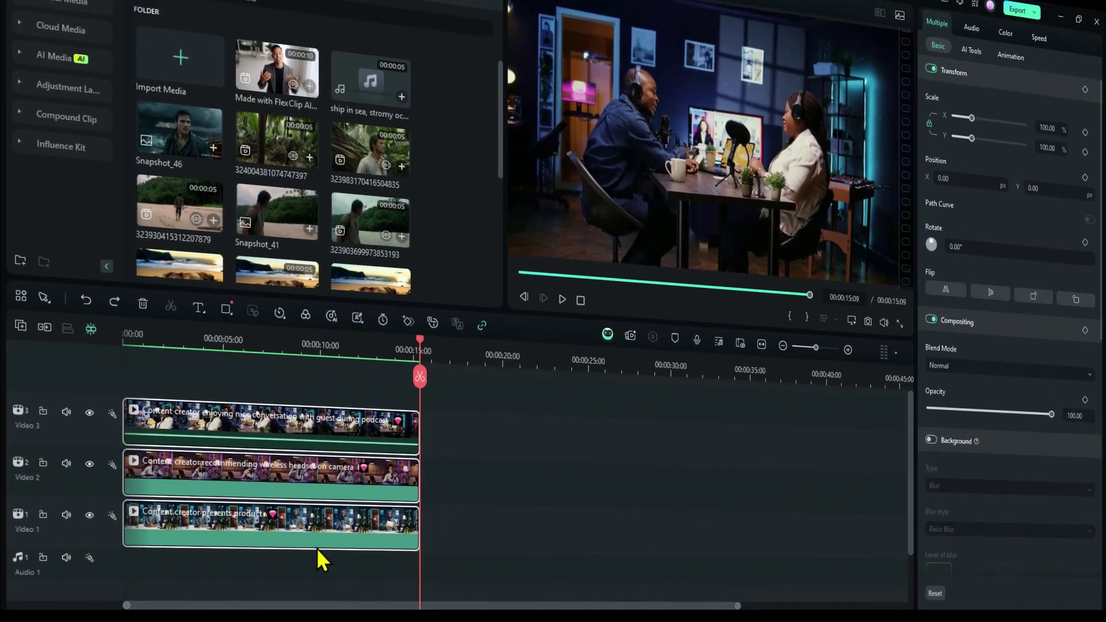
right_click(316, 548)
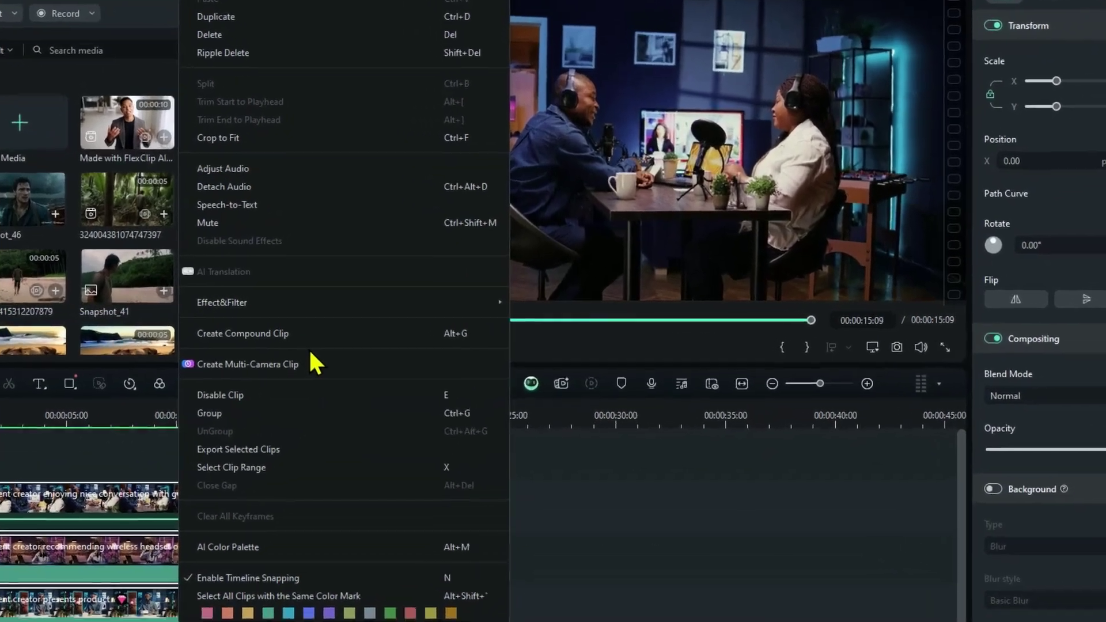
click(308, 349)
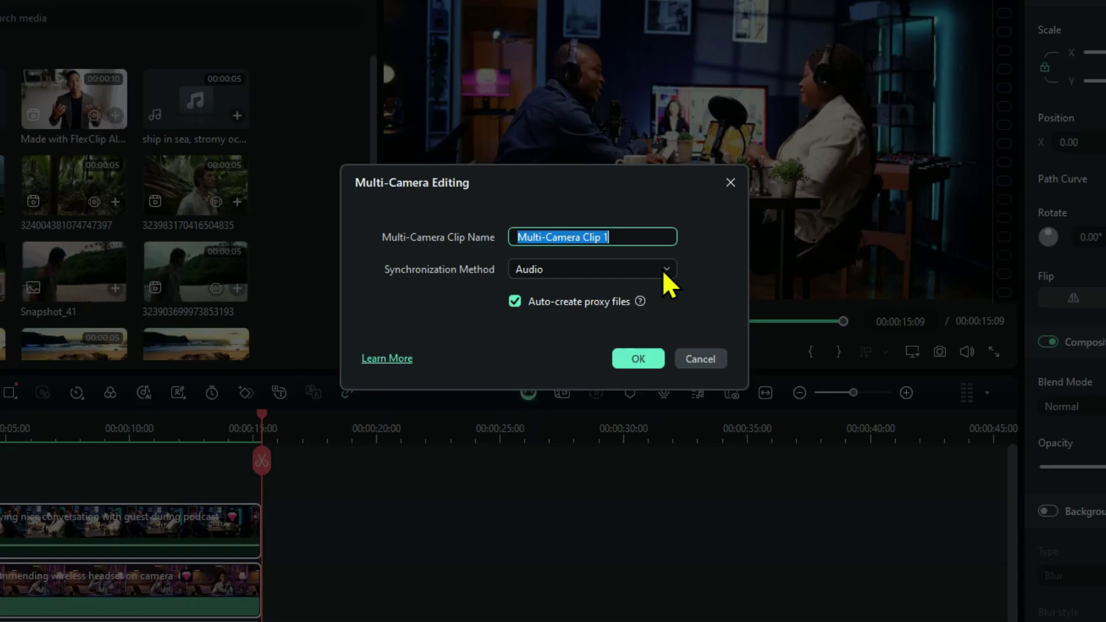
click(665, 270)
click(553, 352)
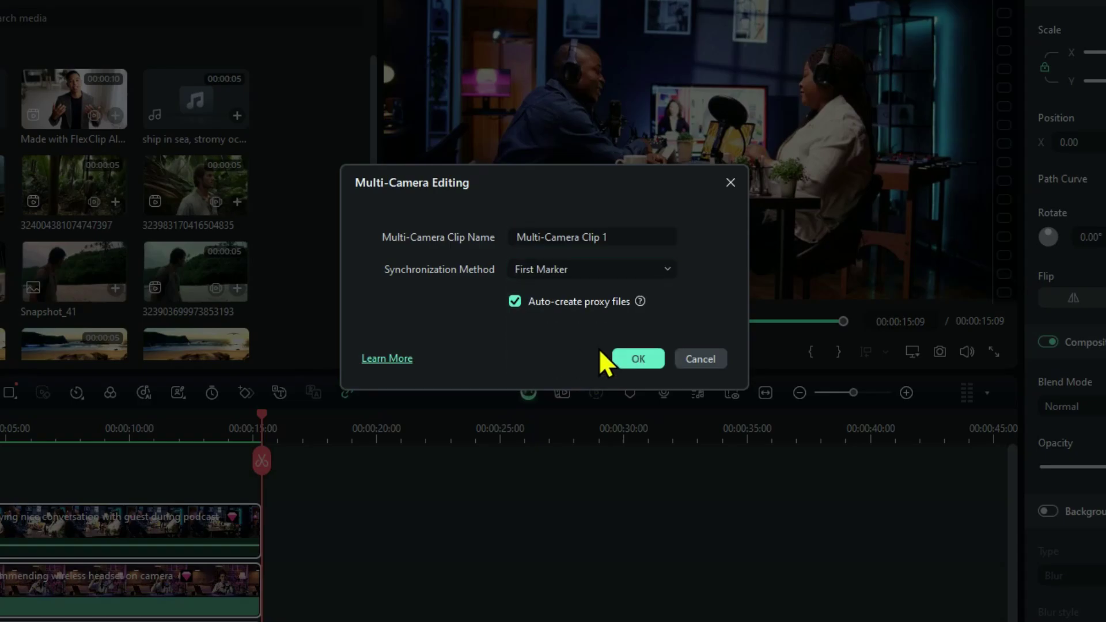
click(638, 358)
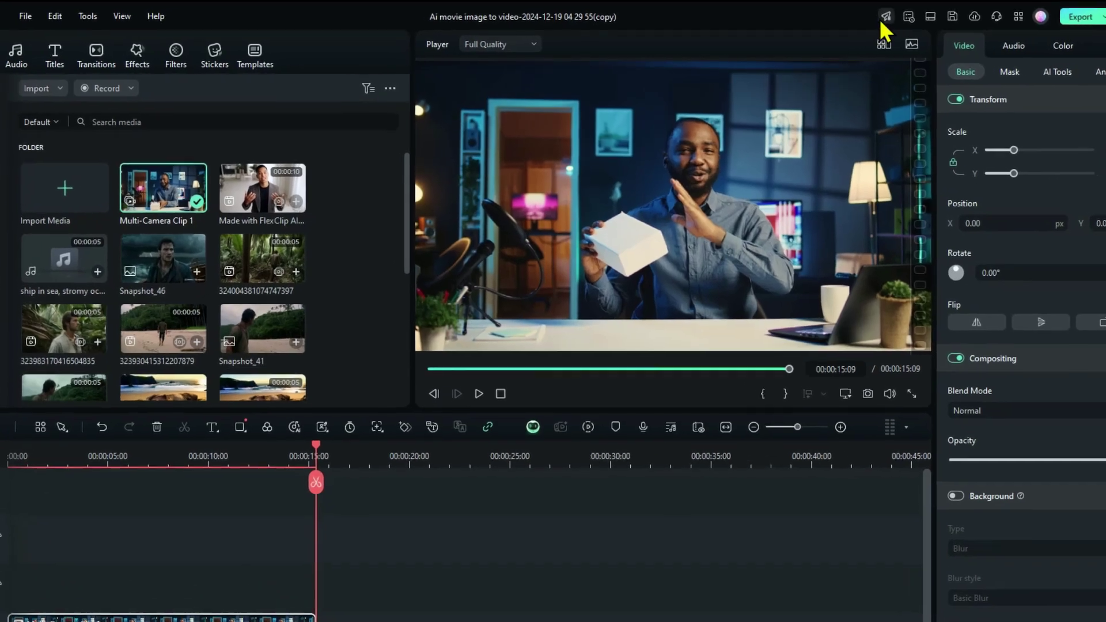
Step: Show all camera angles in the multi-camera view and move the playhead back to about 4 seconds
click(832, 46)
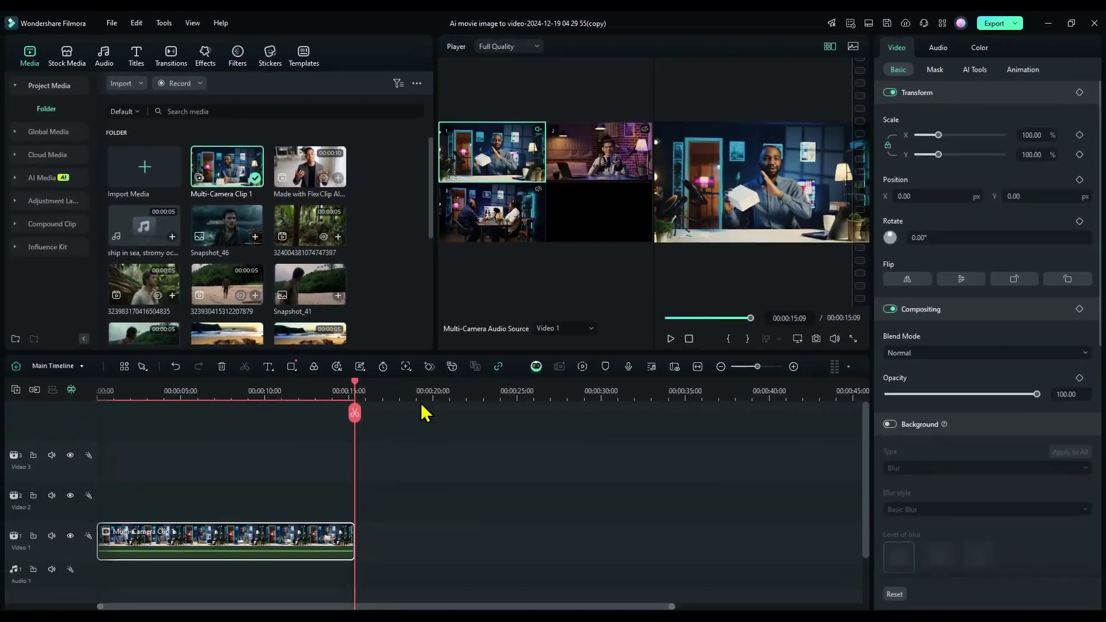
drag(354, 418, 163, 411)
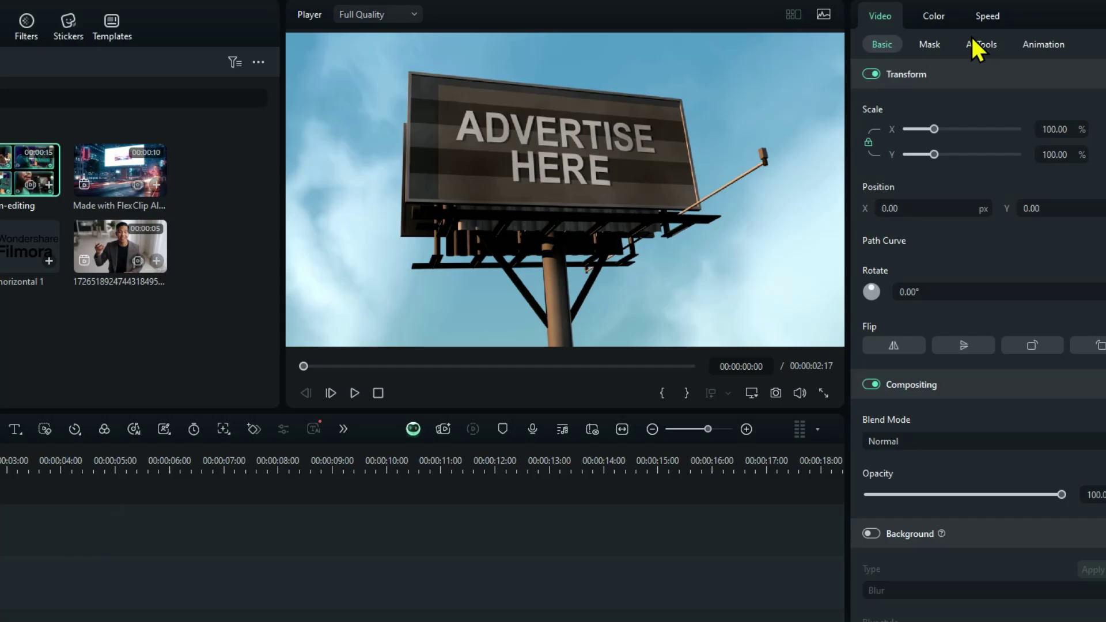
Step: Enable Advanced planar tracking in AI Tools, fit it to the billboard corners, and start analysis
click(1088, 37)
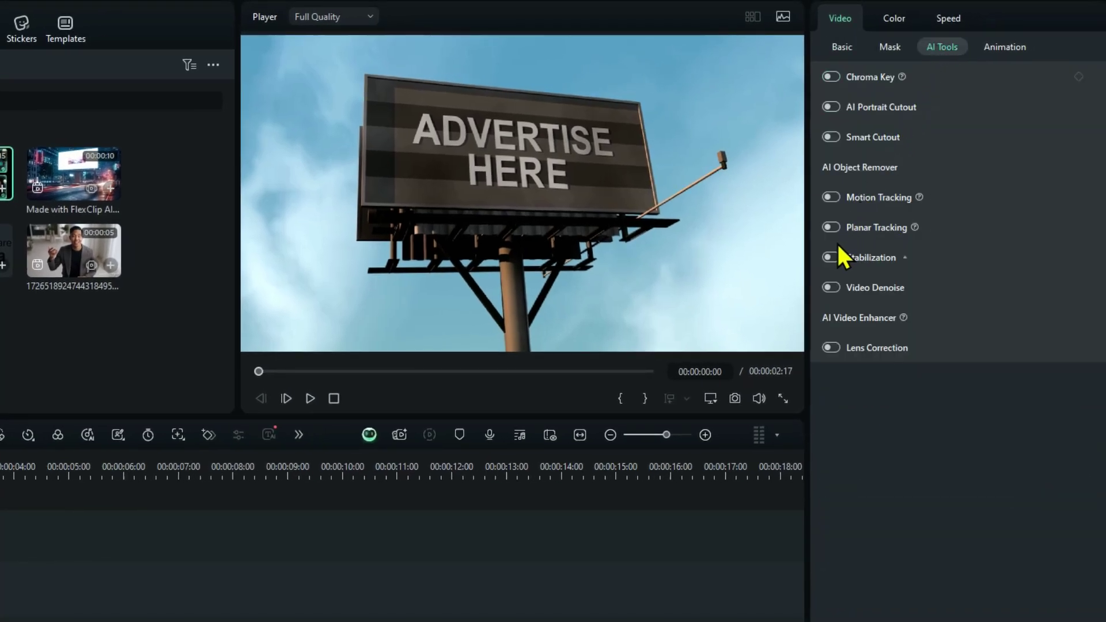
click(832, 227)
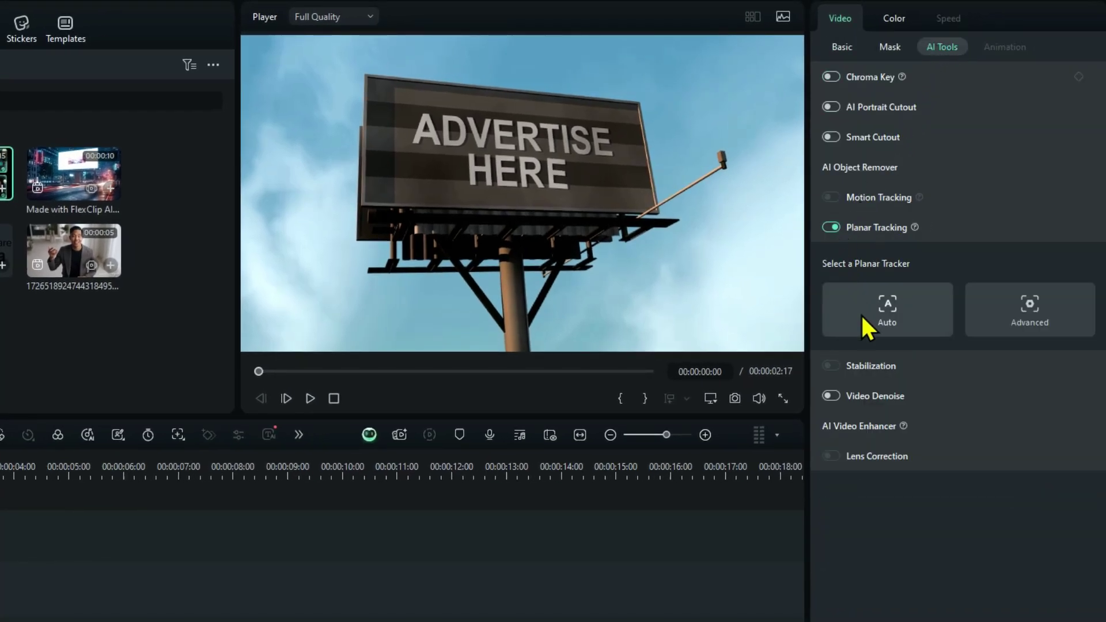
click(1027, 307)
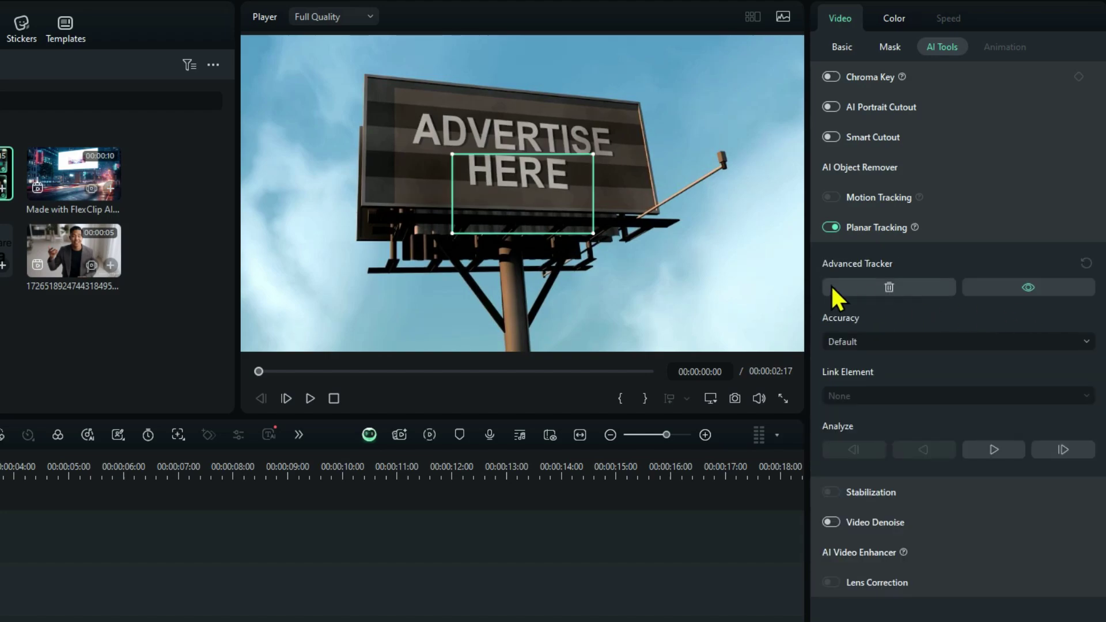
drag(504, 184, 429, 122)
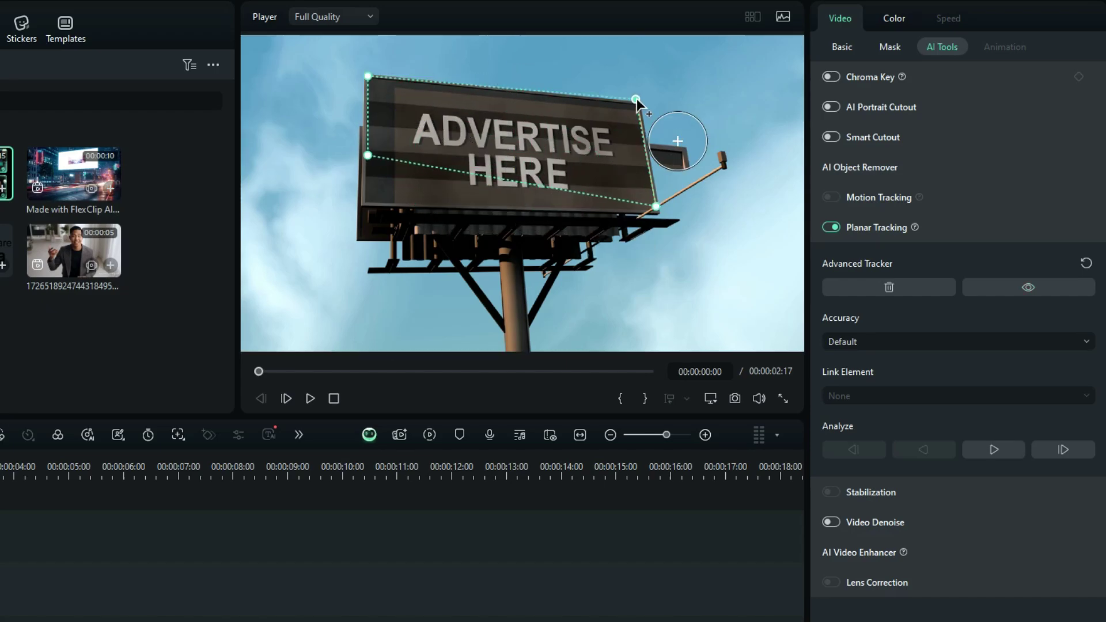
scroll(637, 99, up, 5)
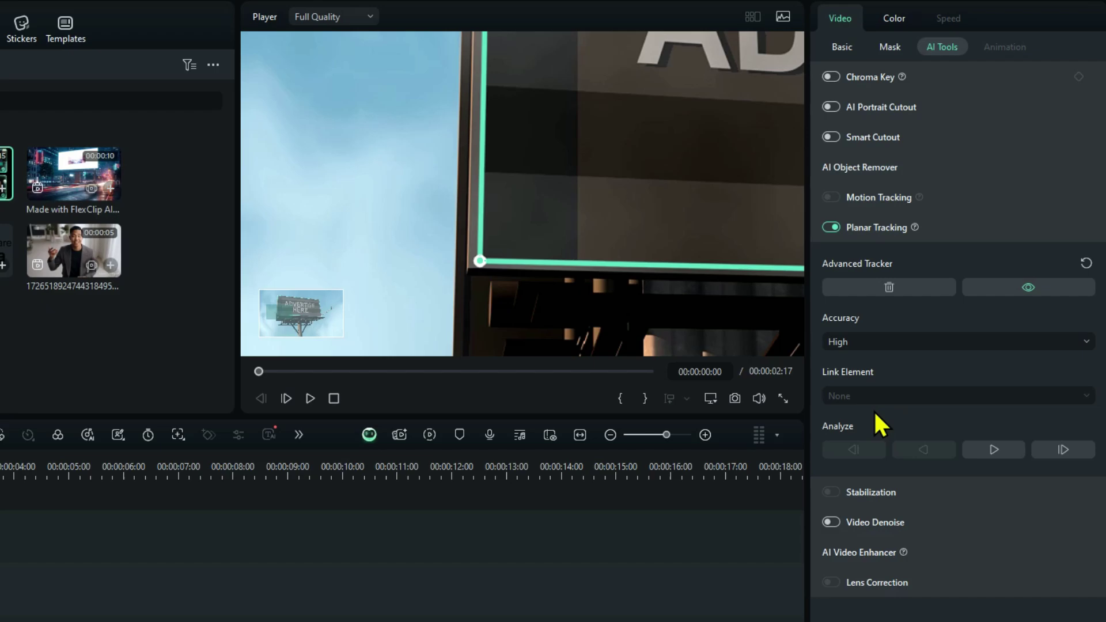
click(993, 450)
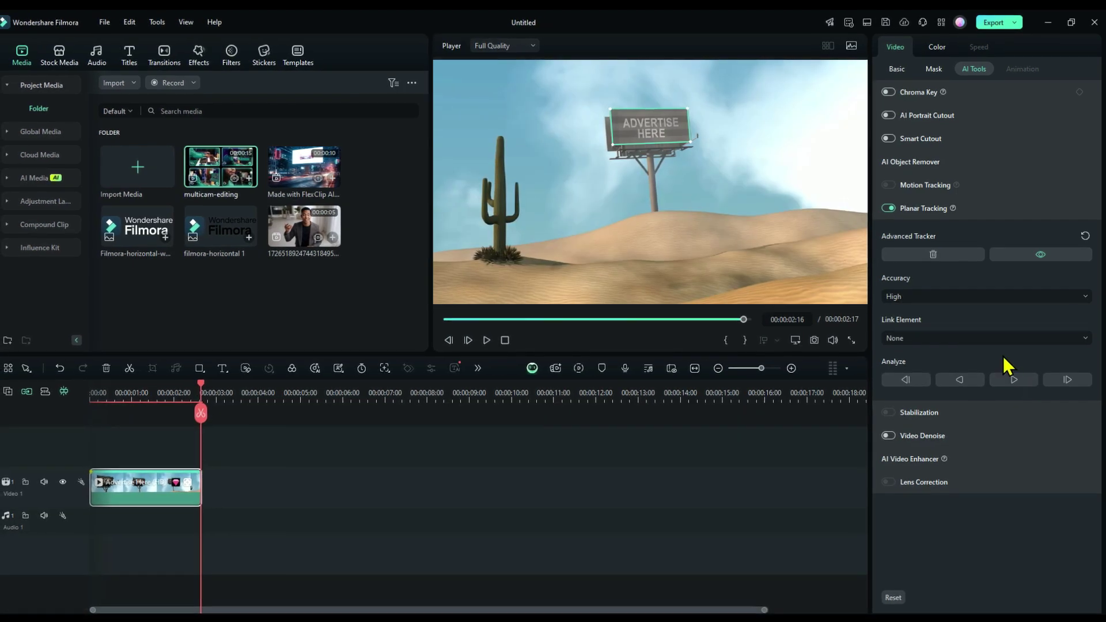
Step: Link the multicam-editing video from the computer to the billboard tracker and preview it
click(981, 339)
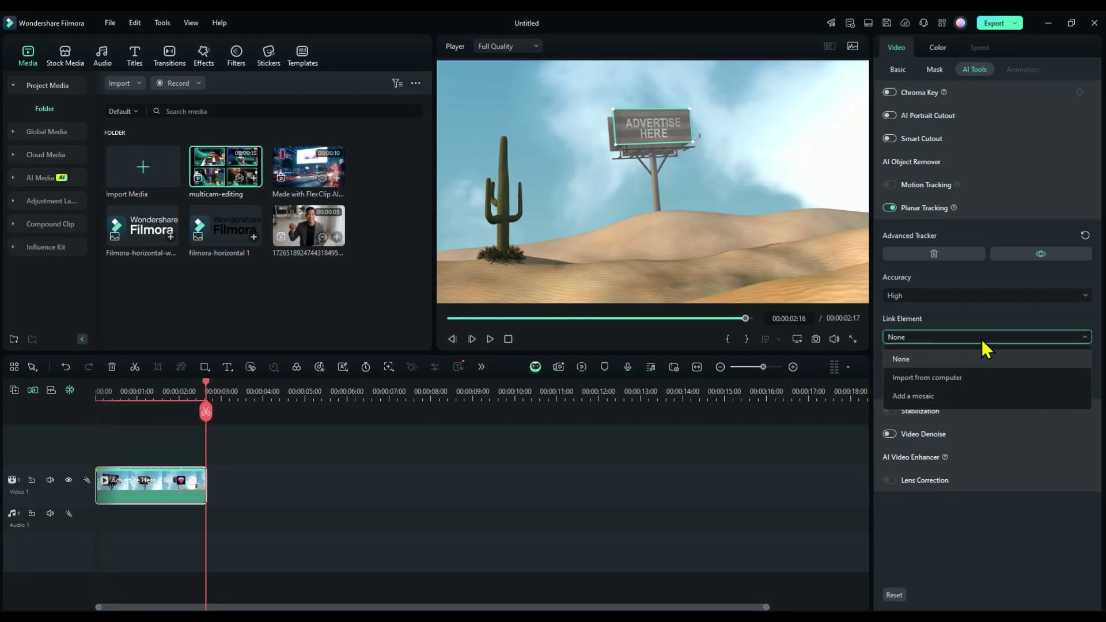
click(928, 376)
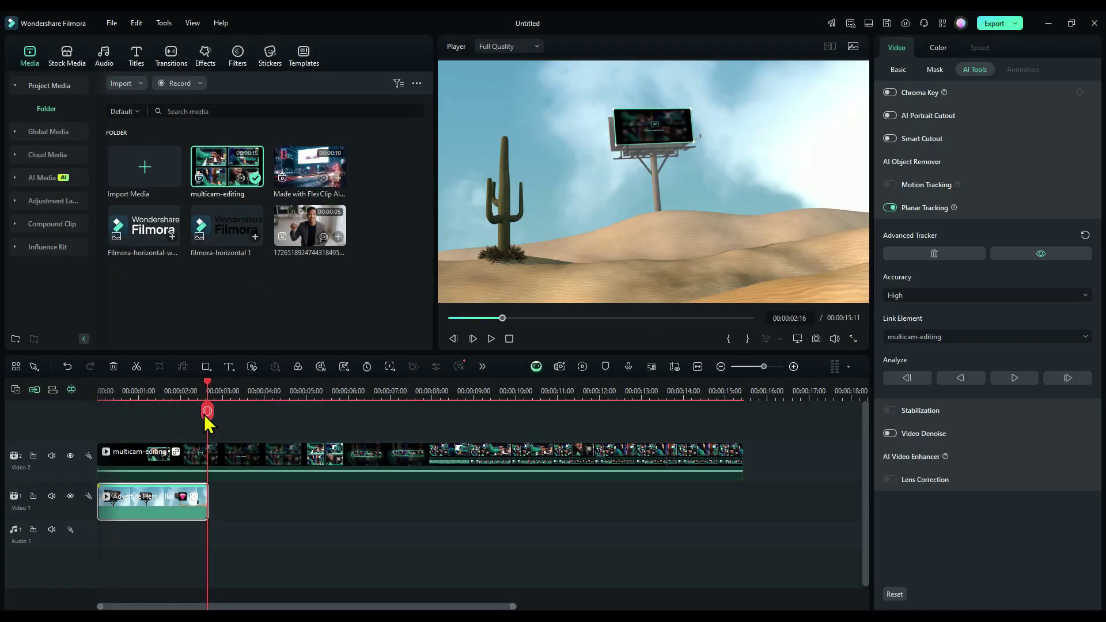
key(space)
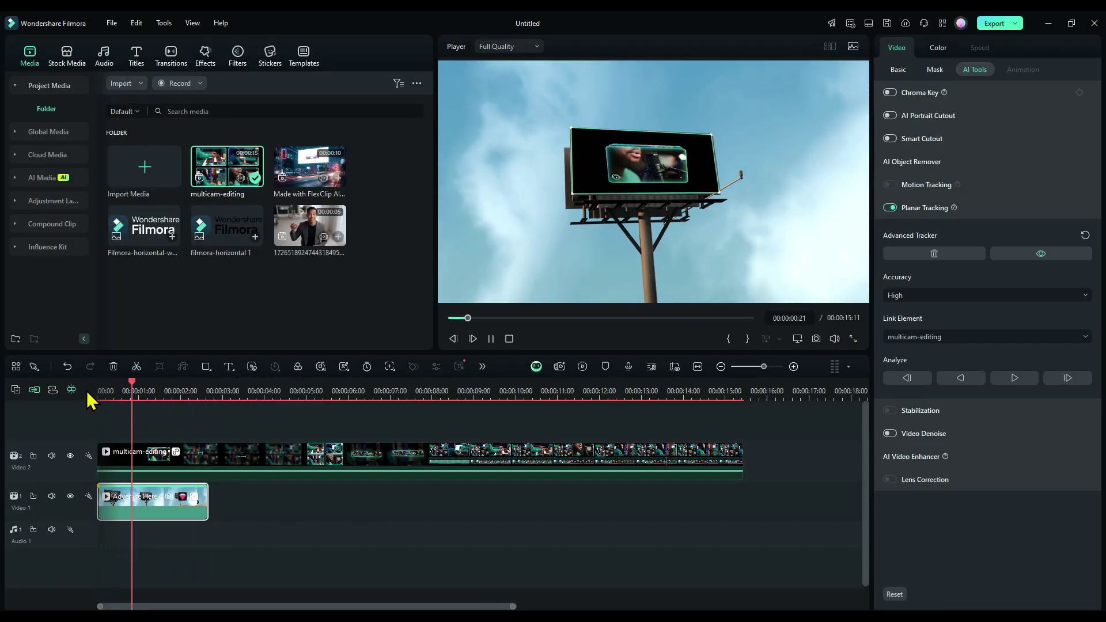
Step: Trim the start of the multicam-editing clip, move it to 00:00, and preview the billboard
click(200, 455)
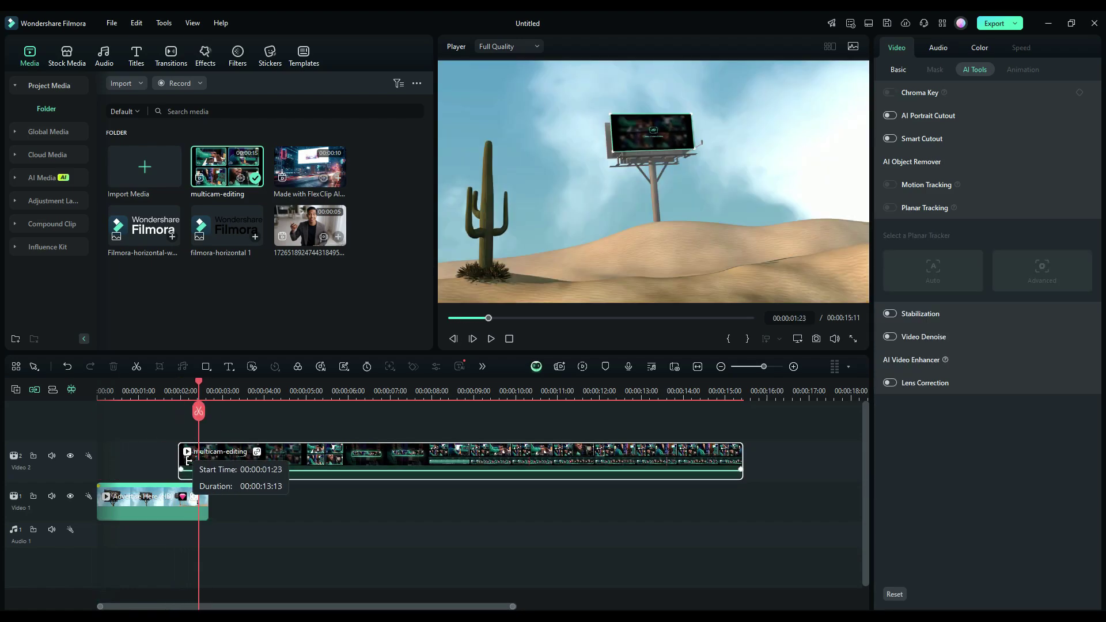
drag(186, 461, 261, 460)
drag(334, 458, 211, 453)
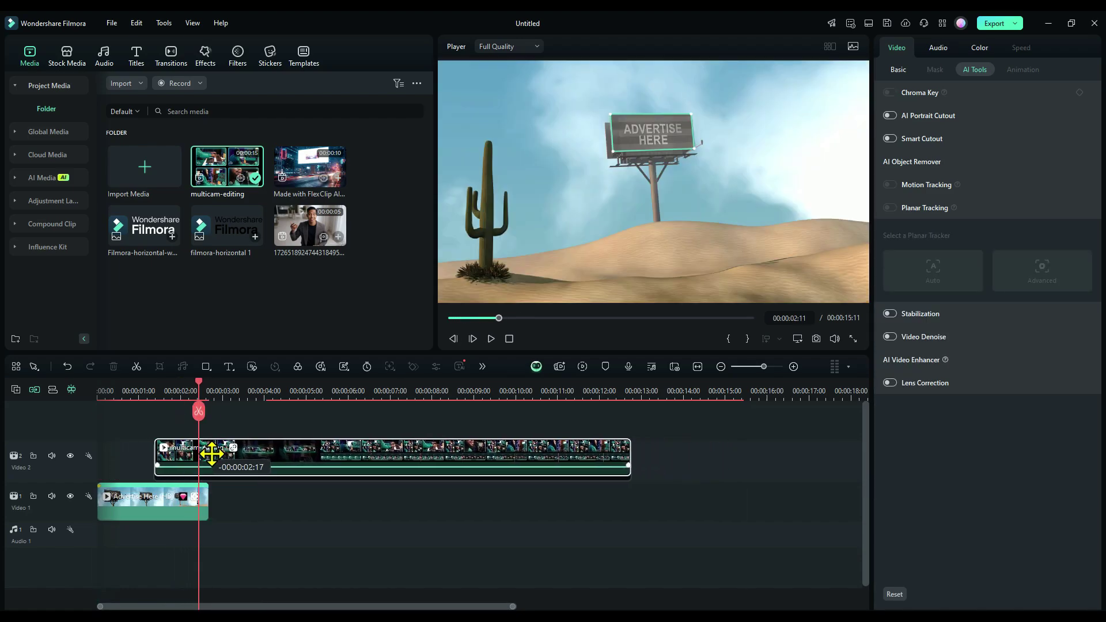
key(space)
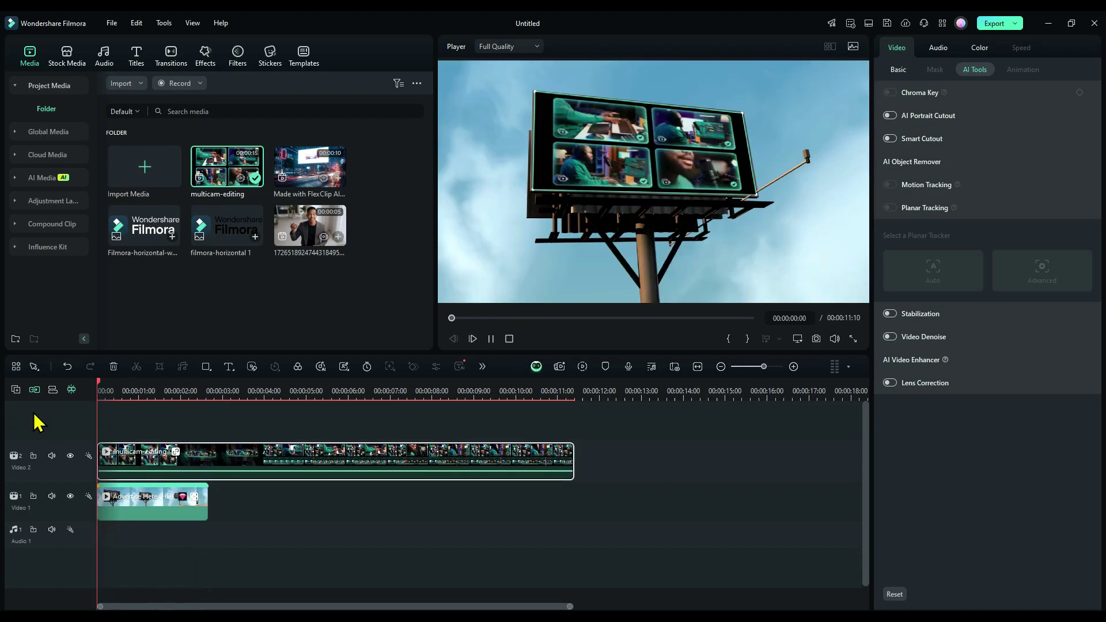
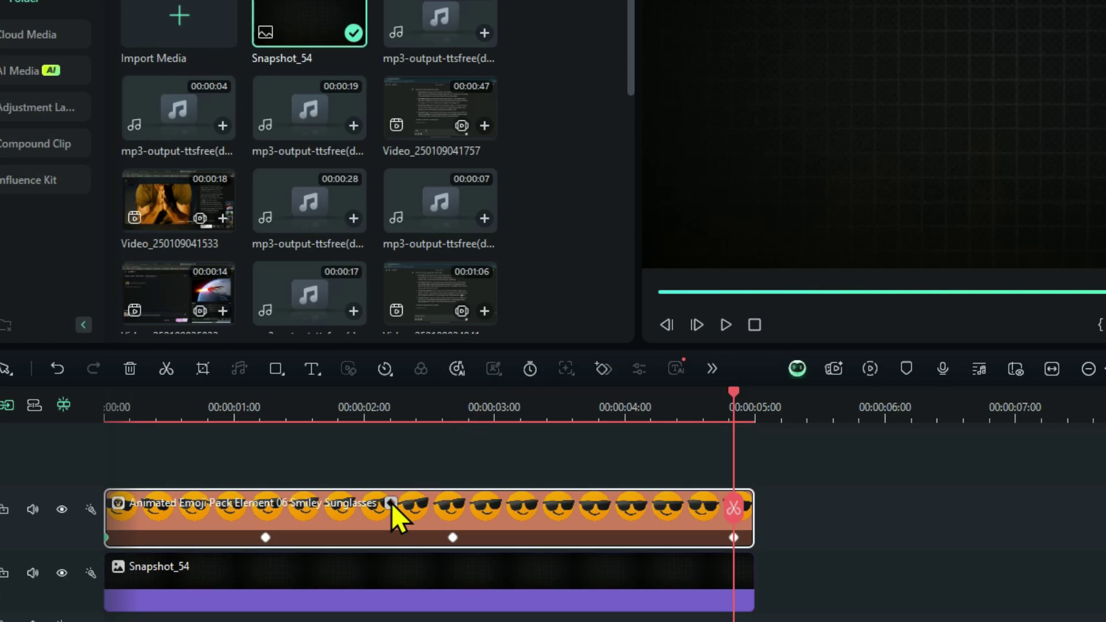
Step: Set the emoji clip's position keyframes to the Curve keyframe type
double_click(391, 503)
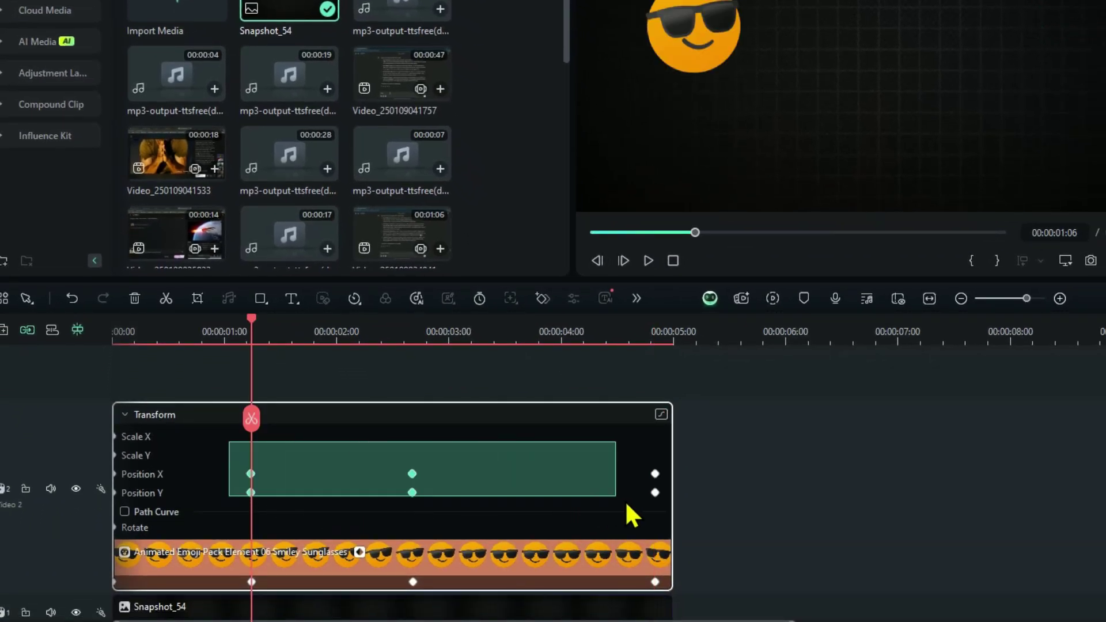
drag(669, 517, 669, 516)
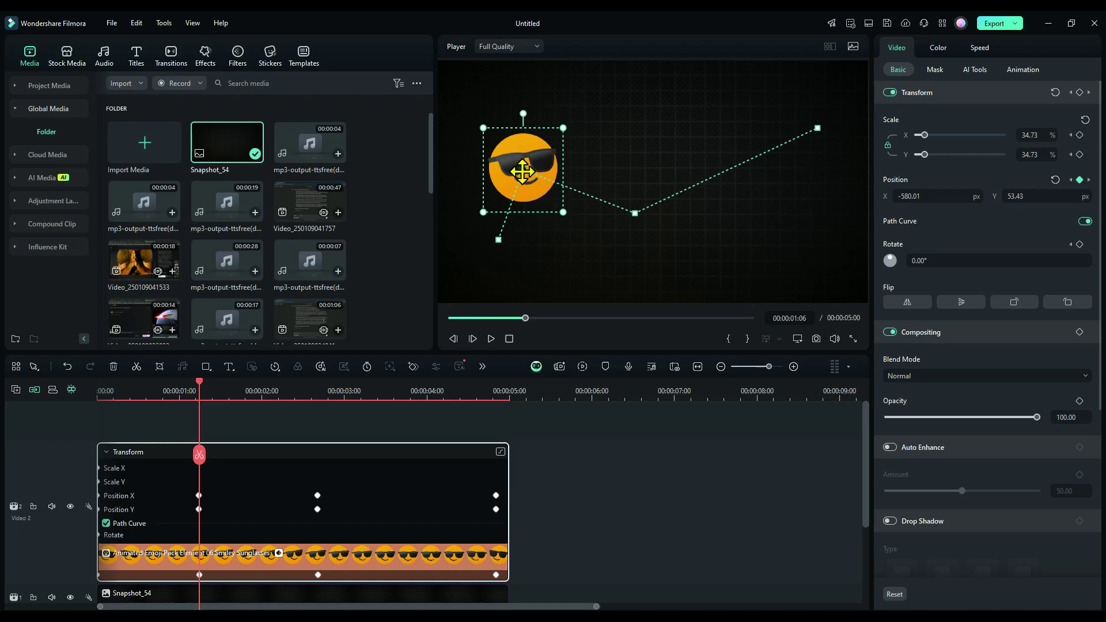
right_click(522, 171)
mouse_move(553, 295)
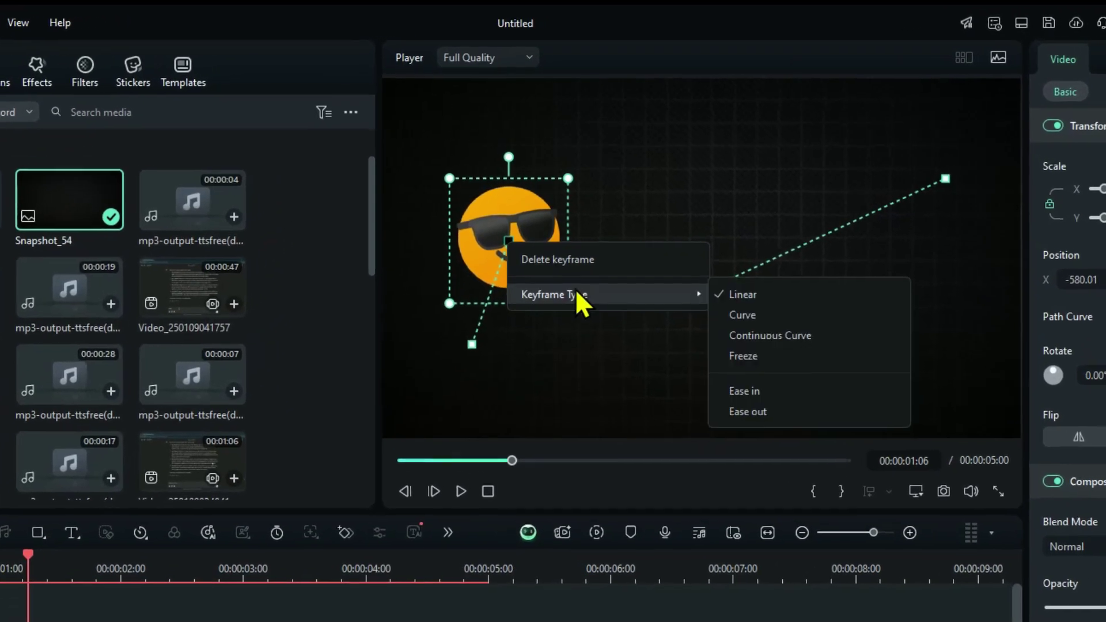
click(769, 325)
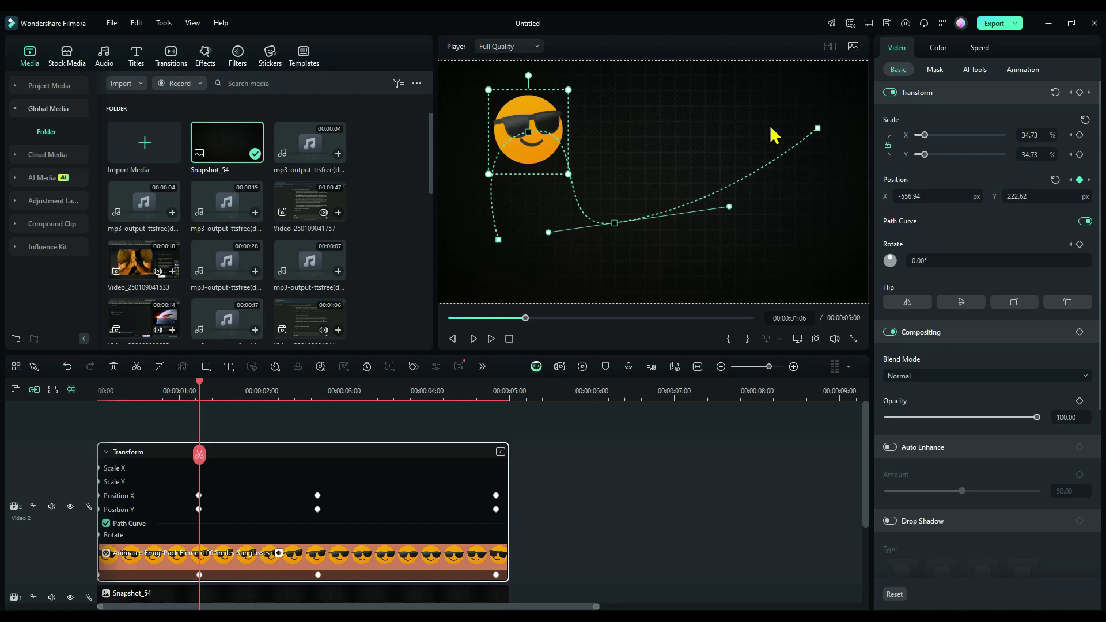
Step: Reshape the emoji's motion-path points, then play the animation full screen
click(748, 108)
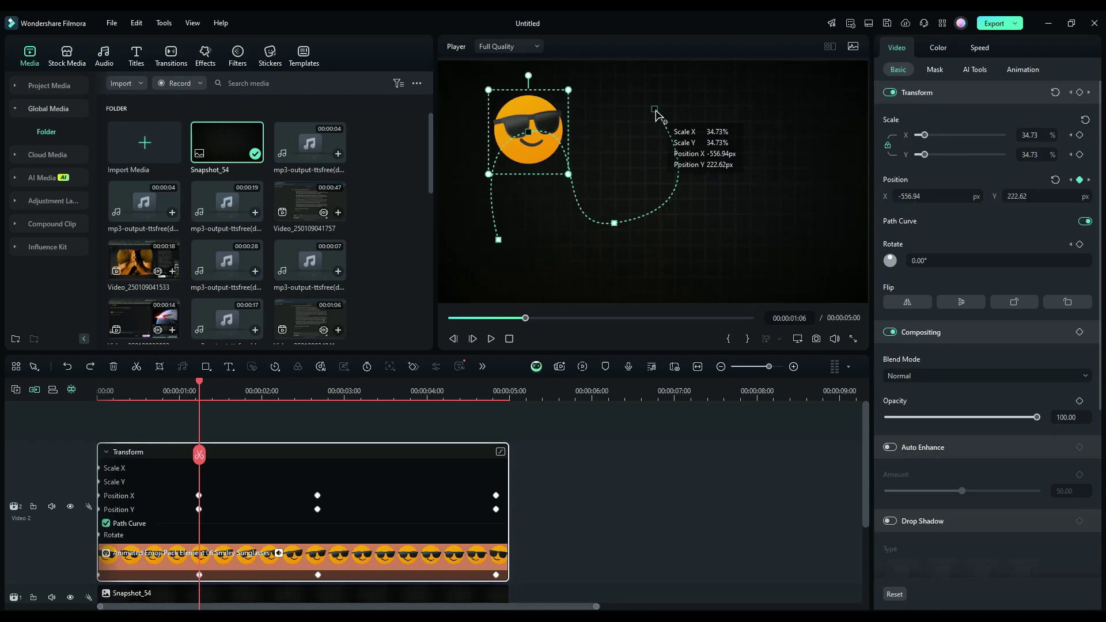
click(615, 224)
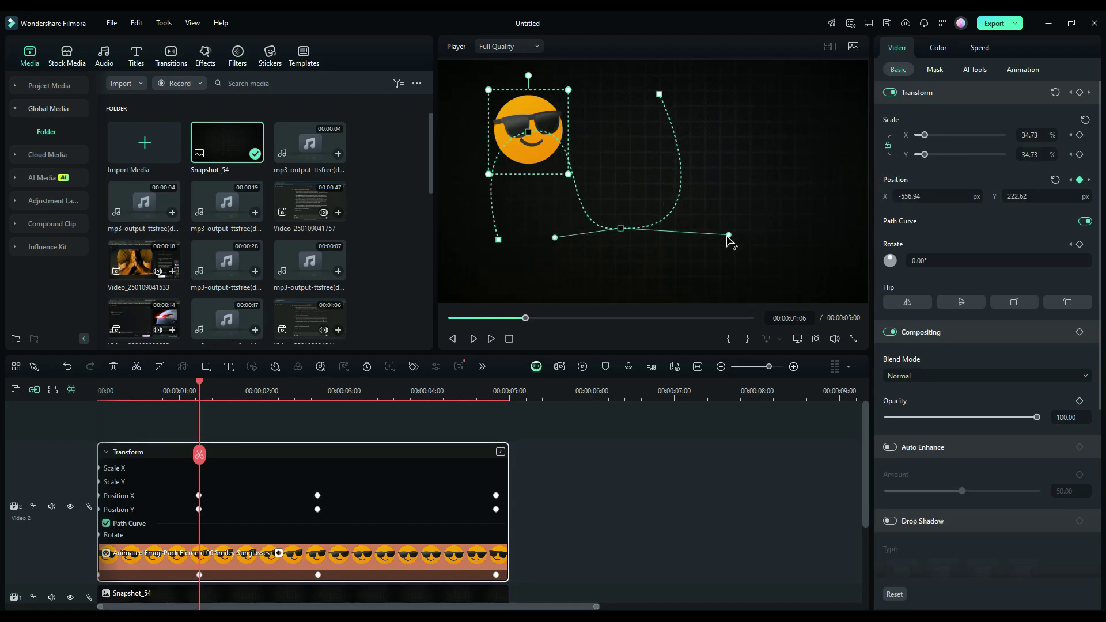
click(491, 235)
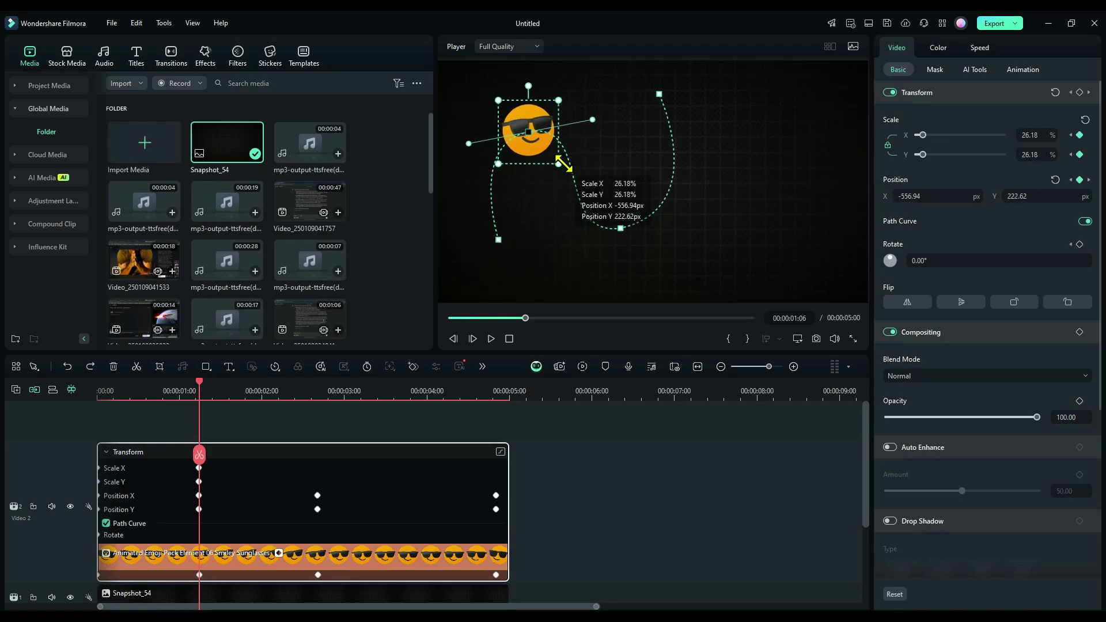
click(851, 340)
click(10, 596)
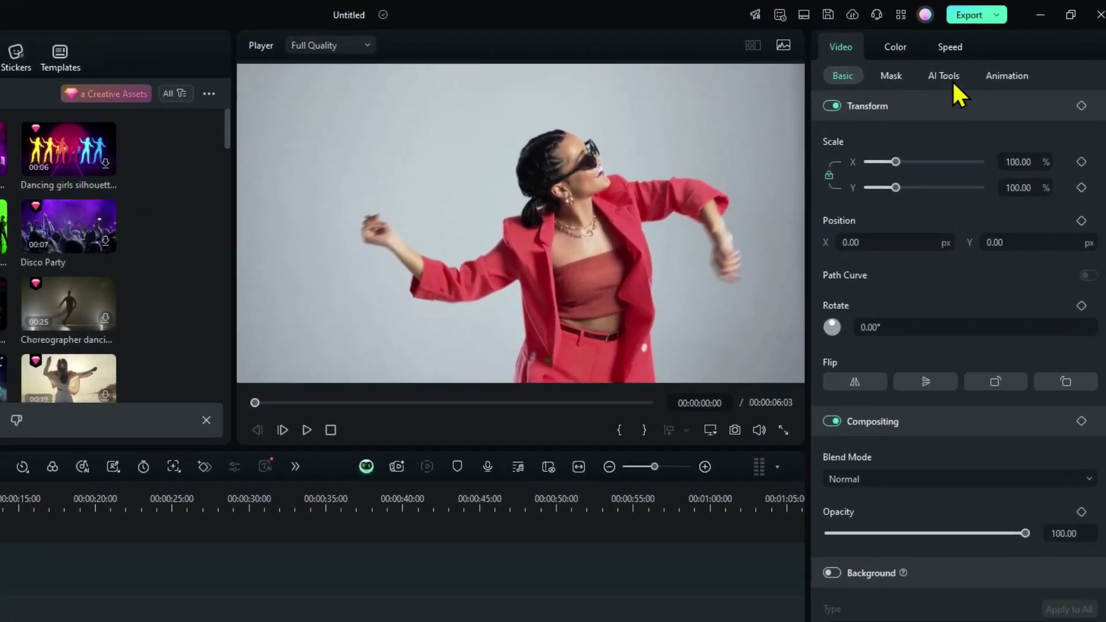
Step: Turn on AI Portrait Cutout under the dance clip's AI Tools
click(943, 77)
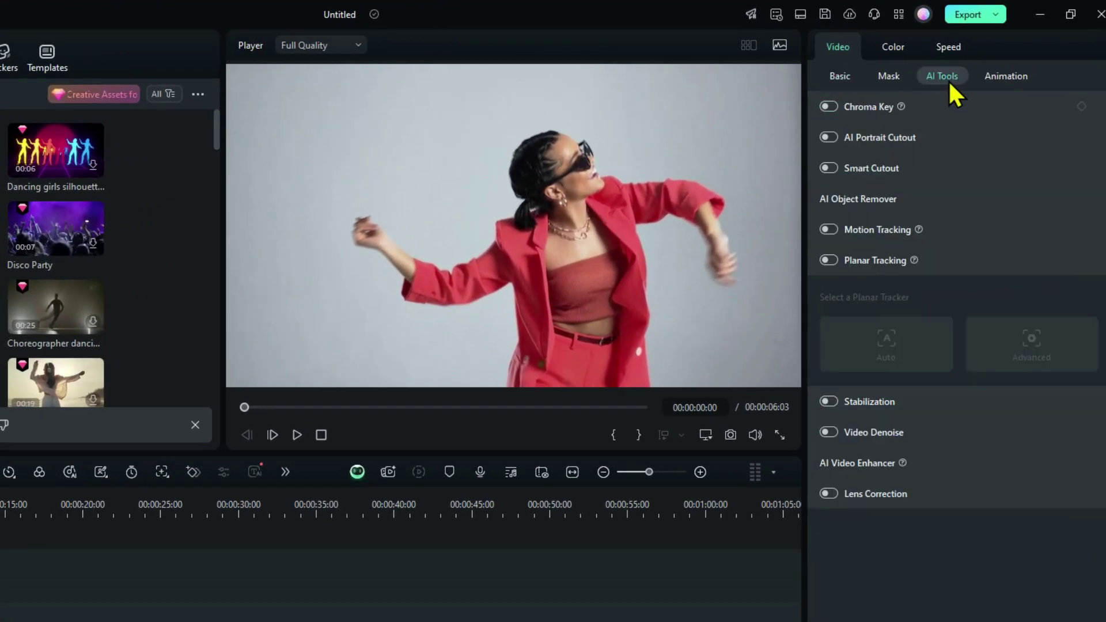
click(827, 137)
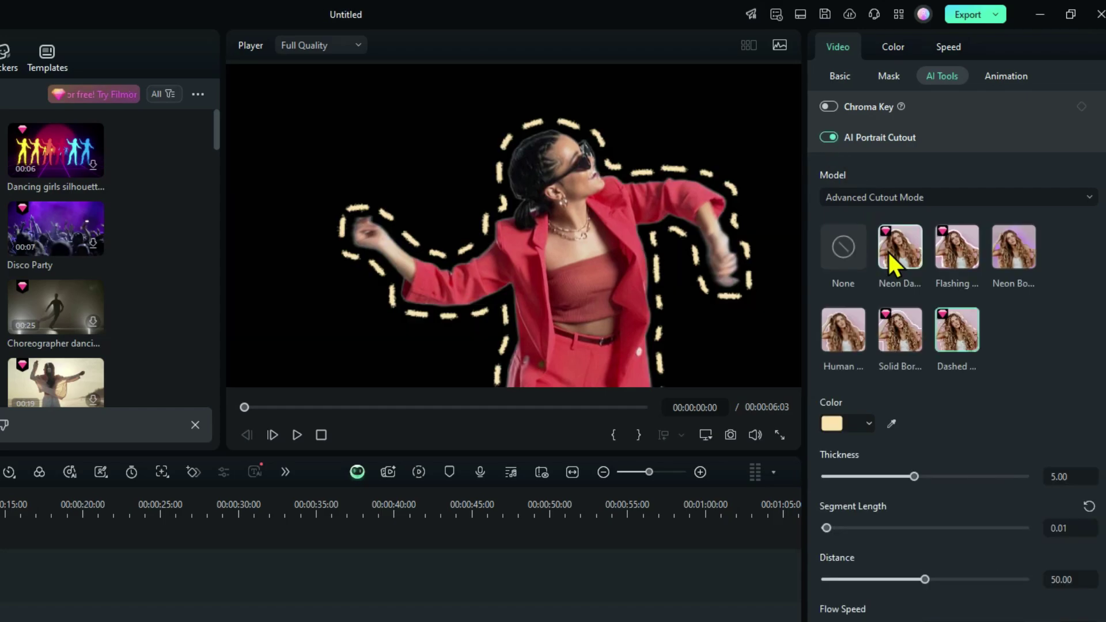
Step: Preview Neon Dashed and flashing borders on the dancer, lowering the radius to 1.16
key(space)
click(900, 251)
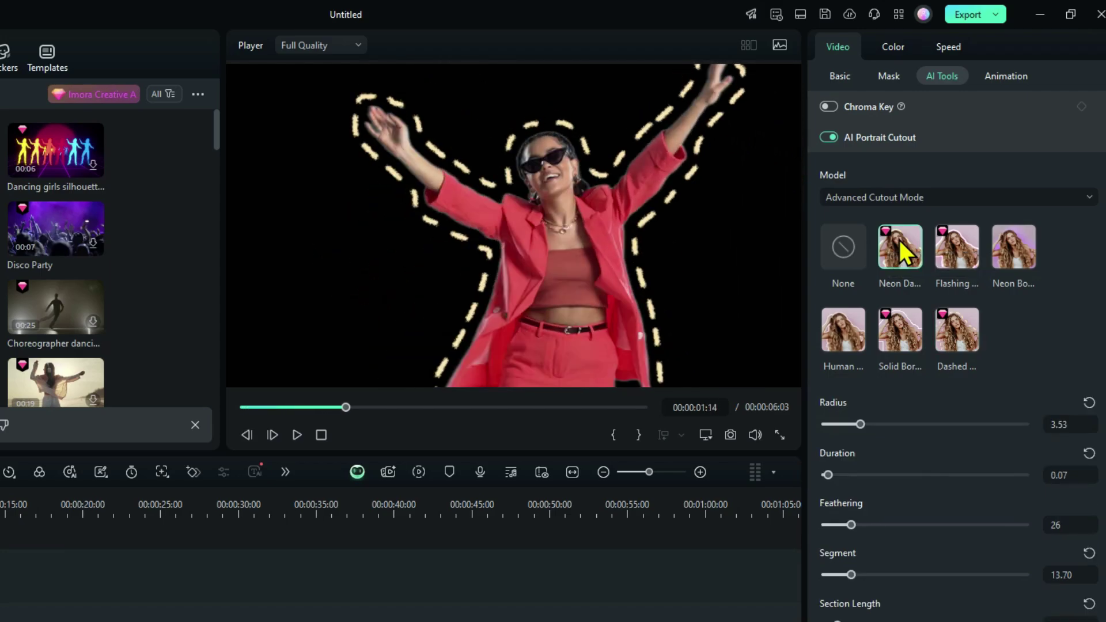
key(space)
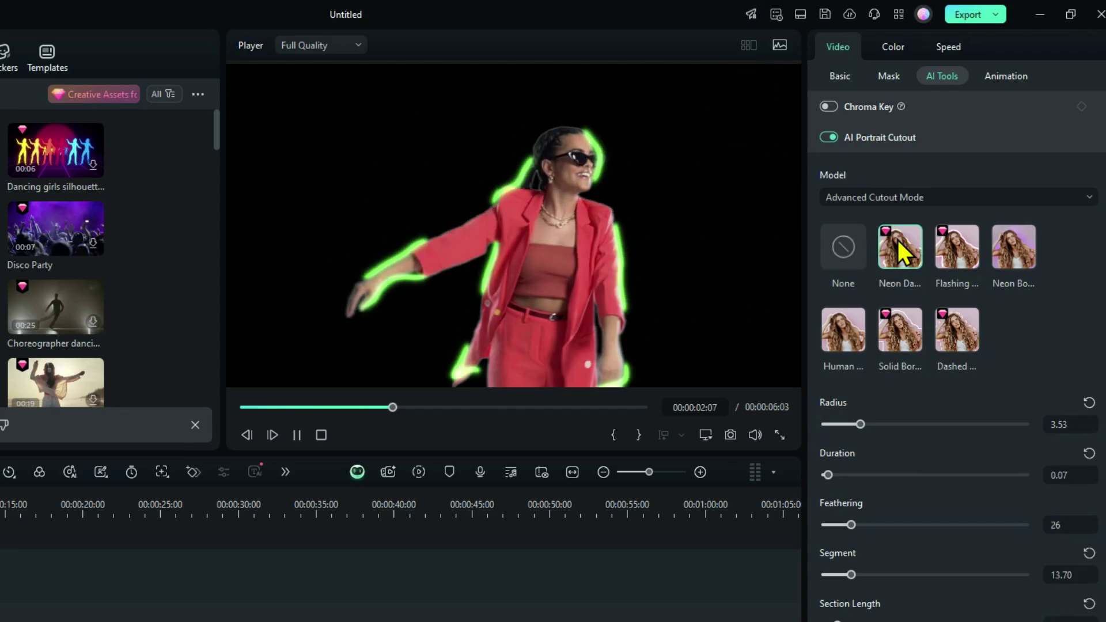
click(957, 247)
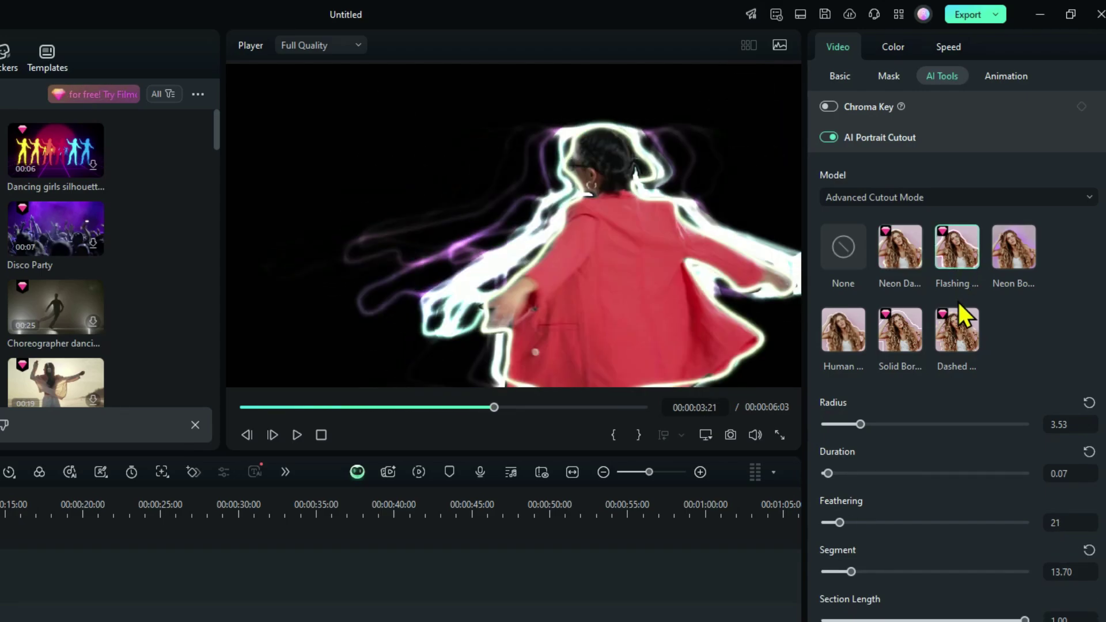
drag(860, 425, 836, 424)
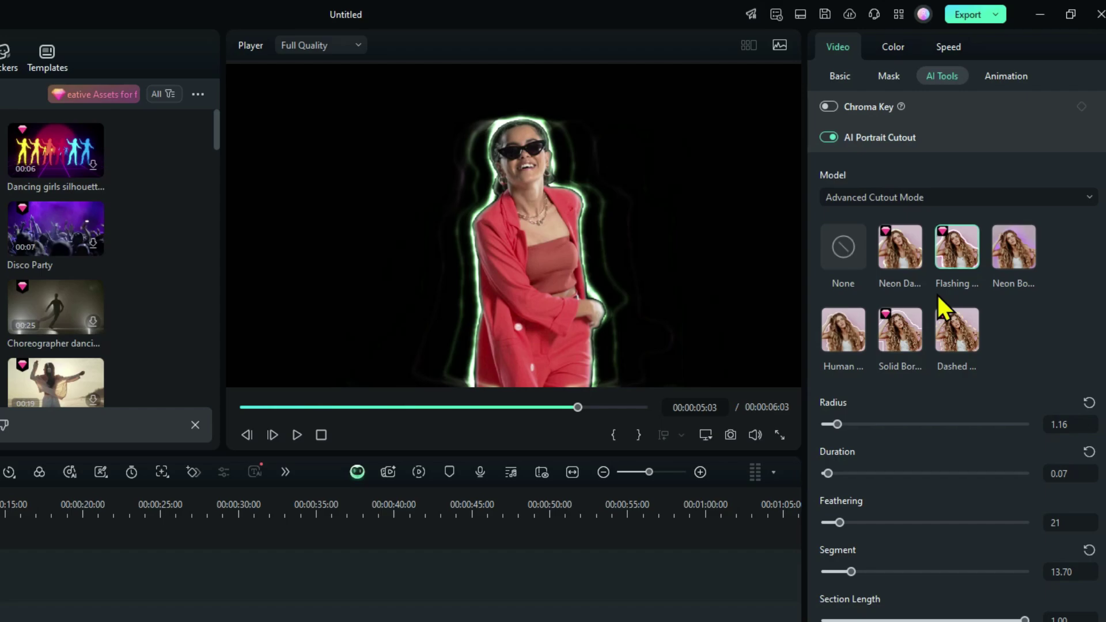
Step: Switch to a solid border, then the thin white Human outline, and play it
click(912, 322)
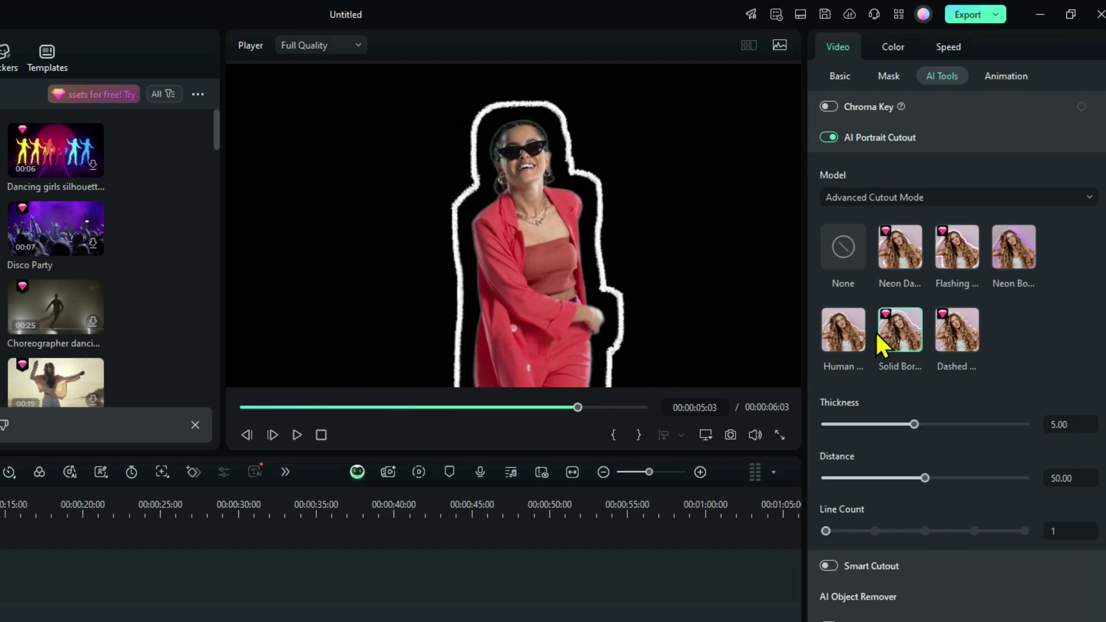
click(841, 332)
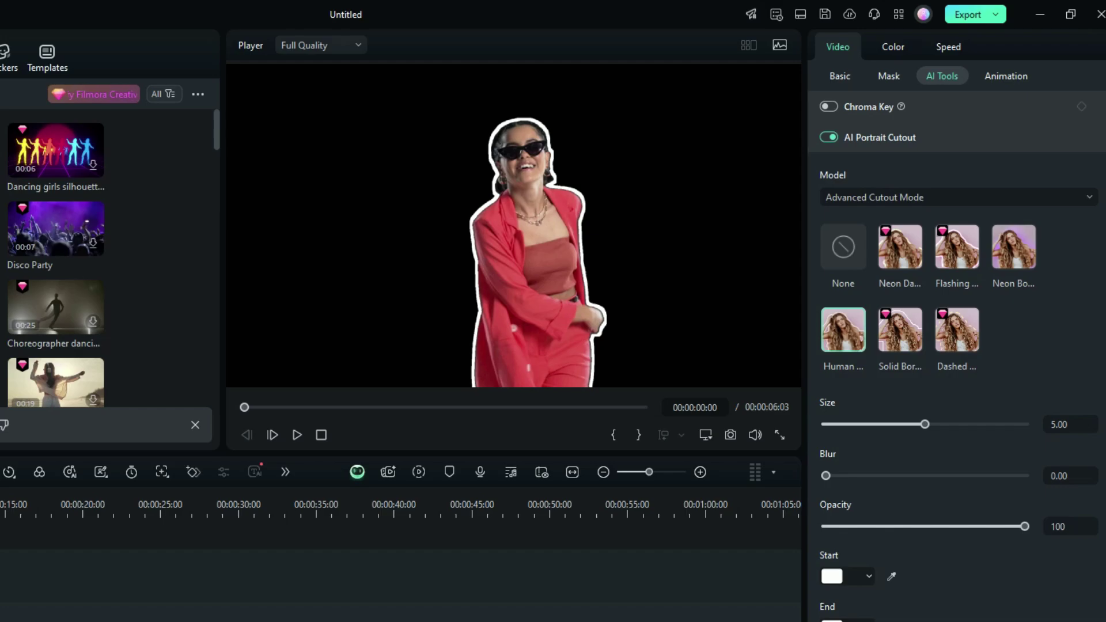
key(space)
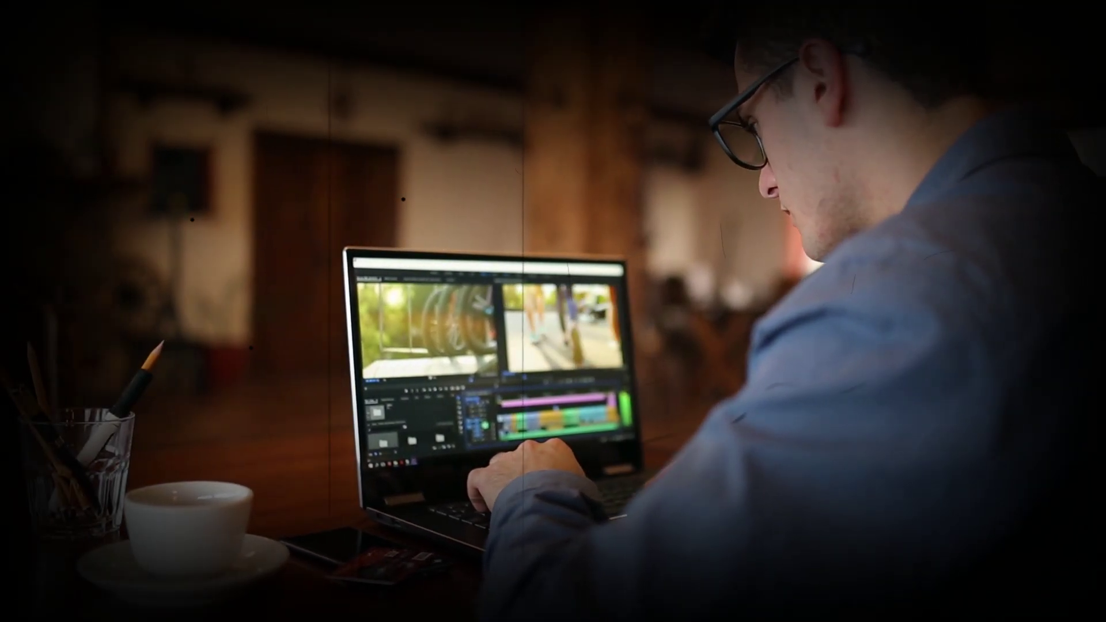
scroll(553, 346, down, 5)
scroll(553, 347, down, 2)
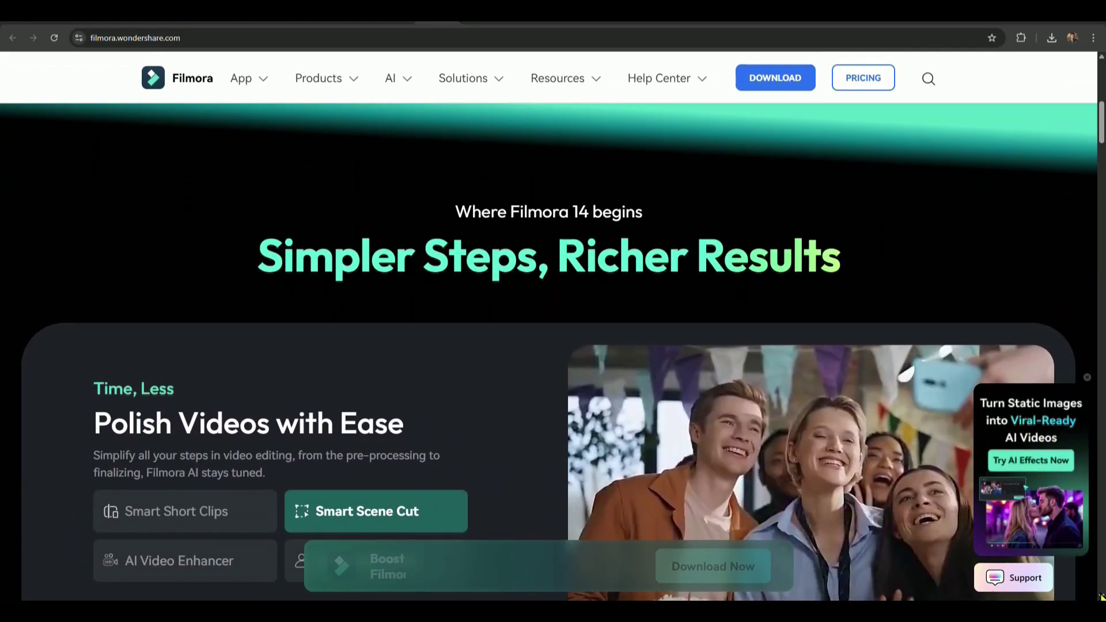
scroll(553, 346, down, 3)
scroll(553, 346, down, 3)
scroll(553, 346, down, 1)
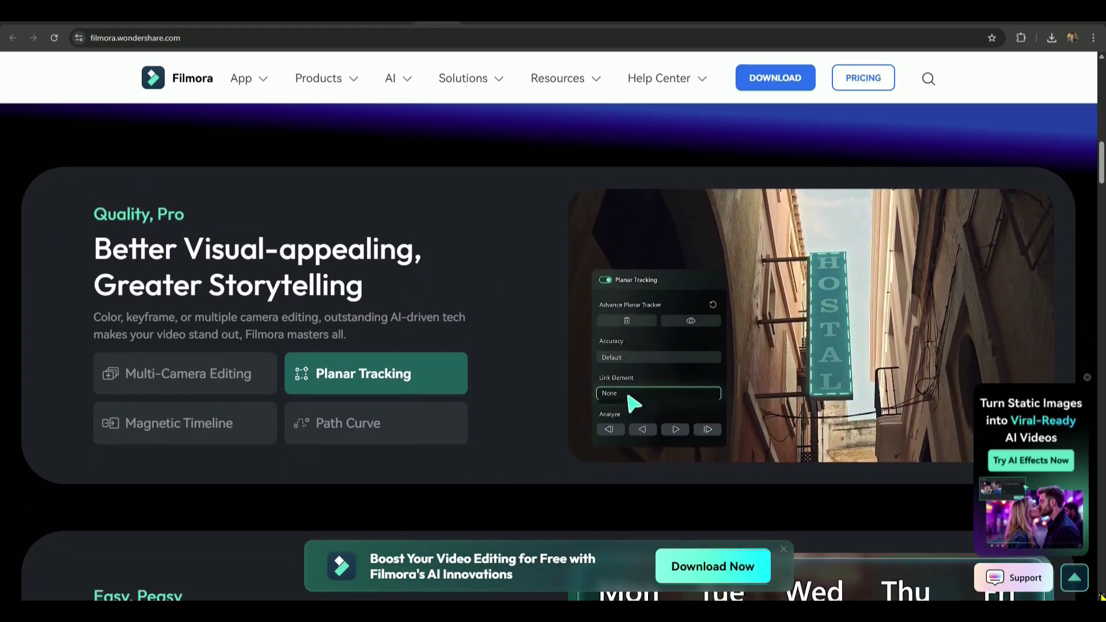
scroll(553, 345, down, 5)
scroll(553, 346, down, 1)
scroll(552, 346, down, 3)
scroll(554, 345, down, 2)
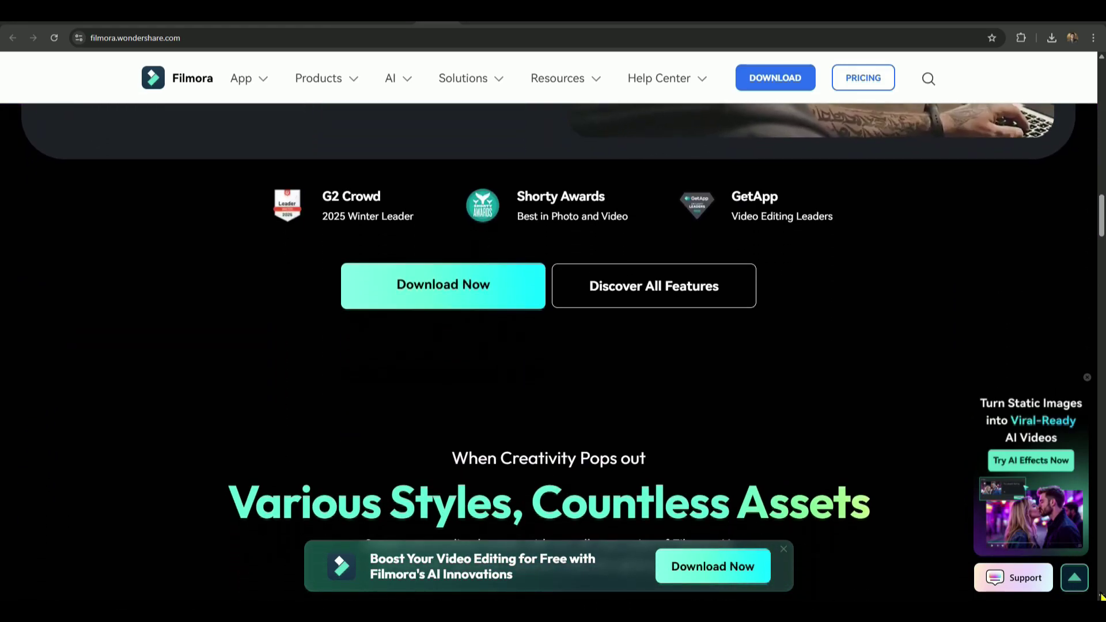
scroll(553, 345, down, 4)
scroll(553, 346, down, 2)
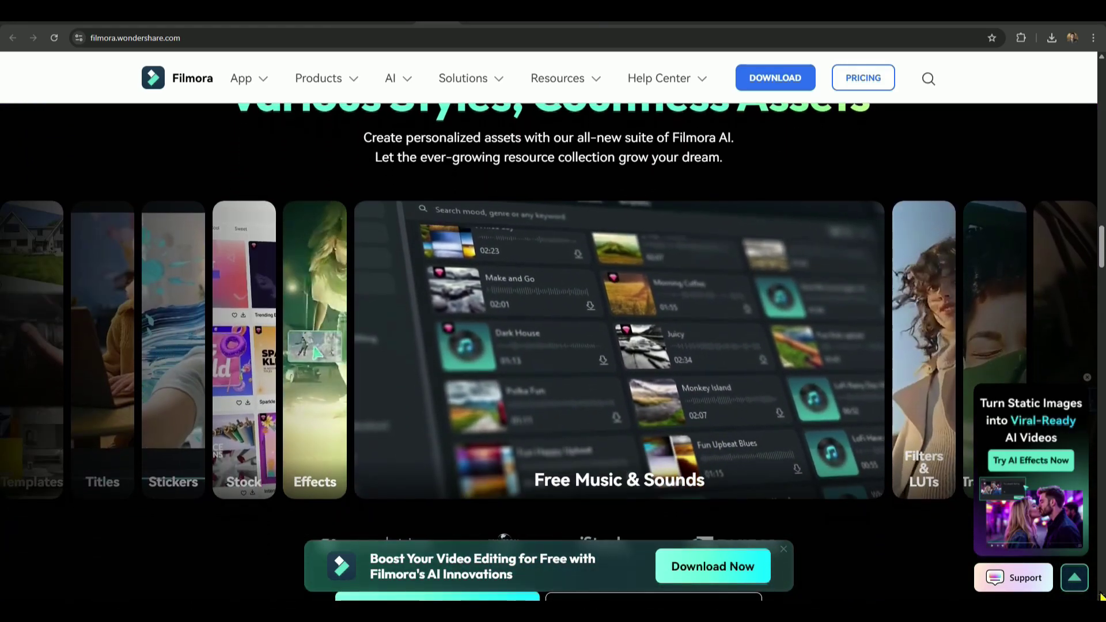